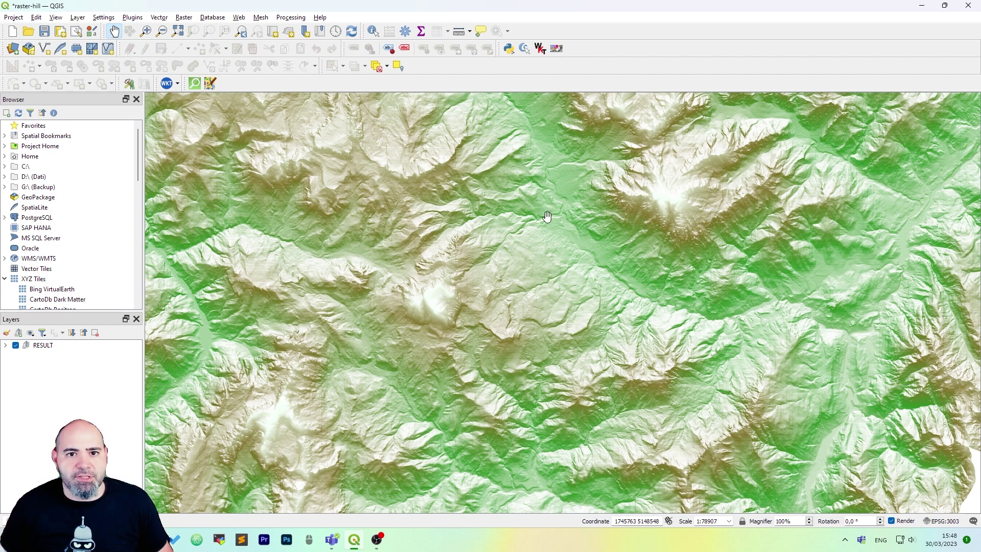
Find the Qgis2threejs plugin by searching 'three' in the plugin manager, install it, and close the manager
left_click(134, 17)
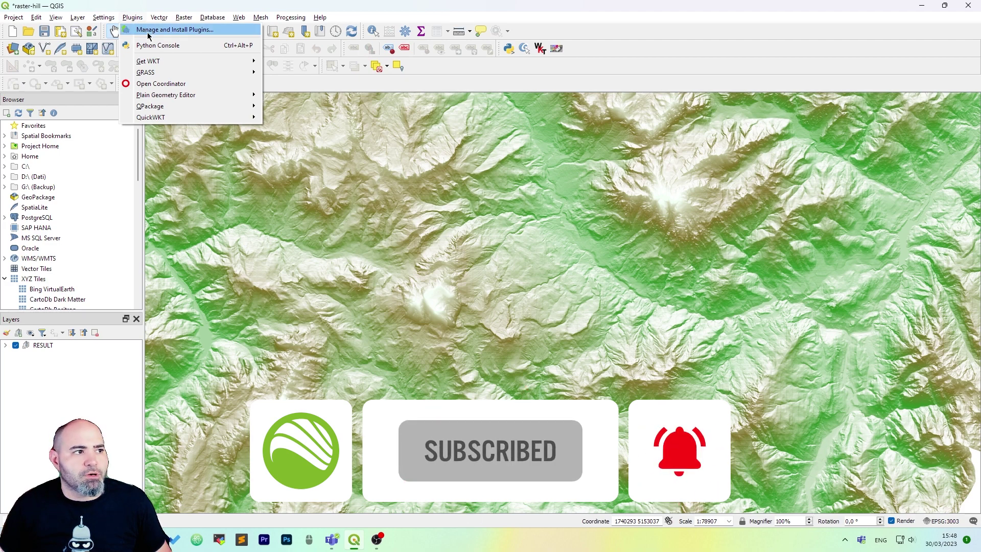
left_click(148, 32)
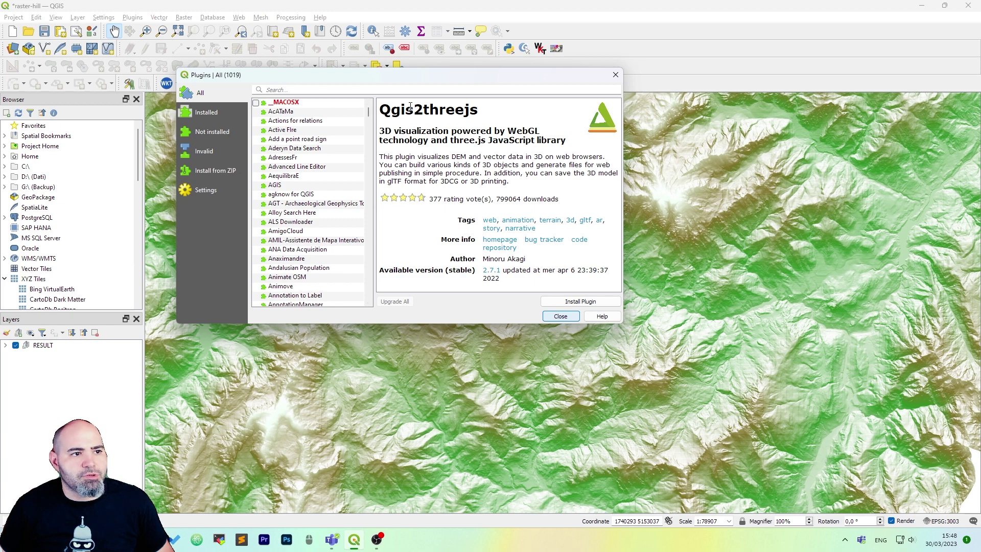
left_click(464, 89)
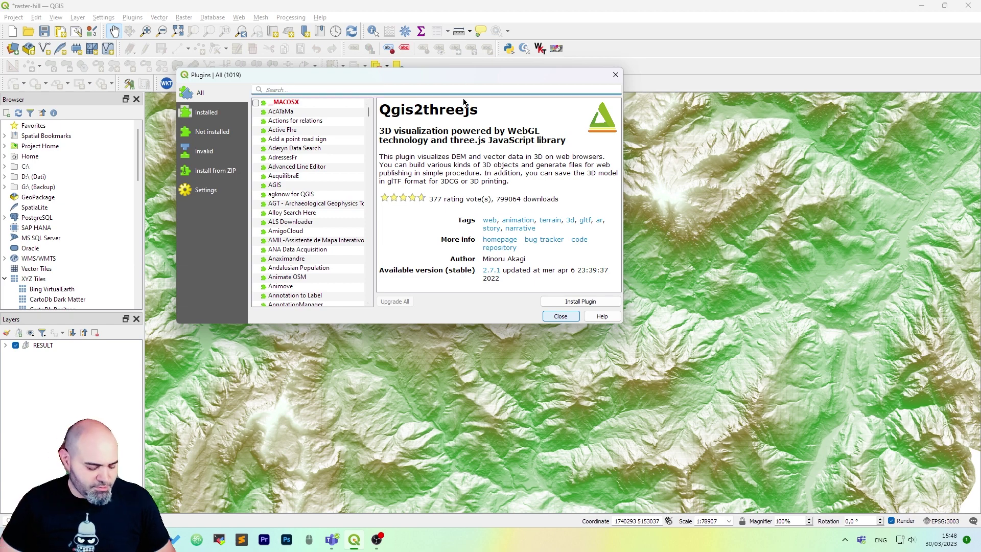
type("three")
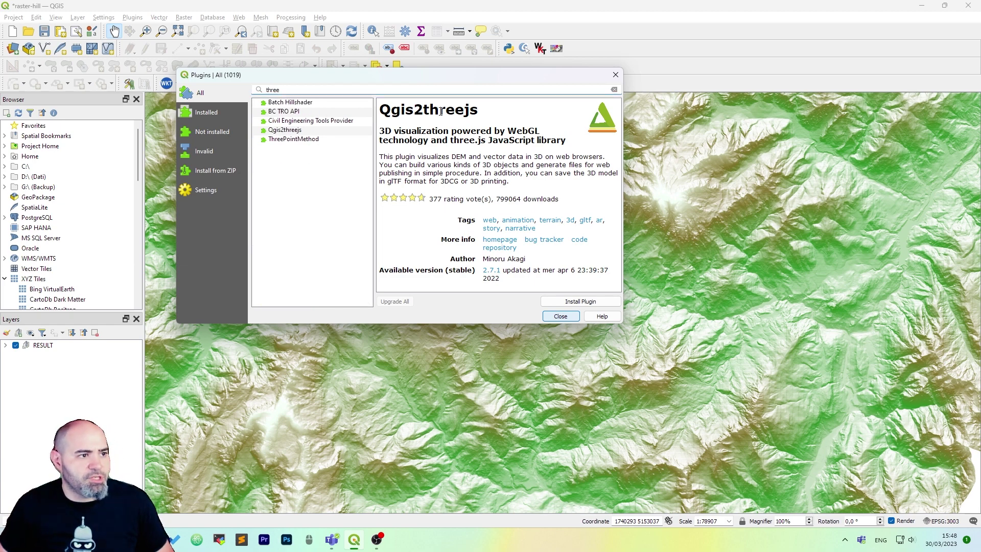
left_click(353, 131)
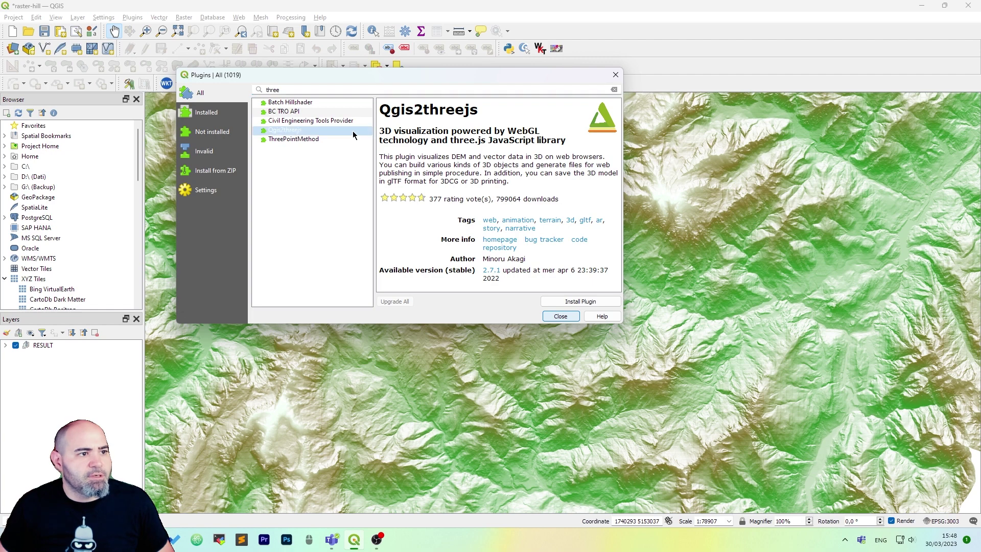
left_click(557, 300)
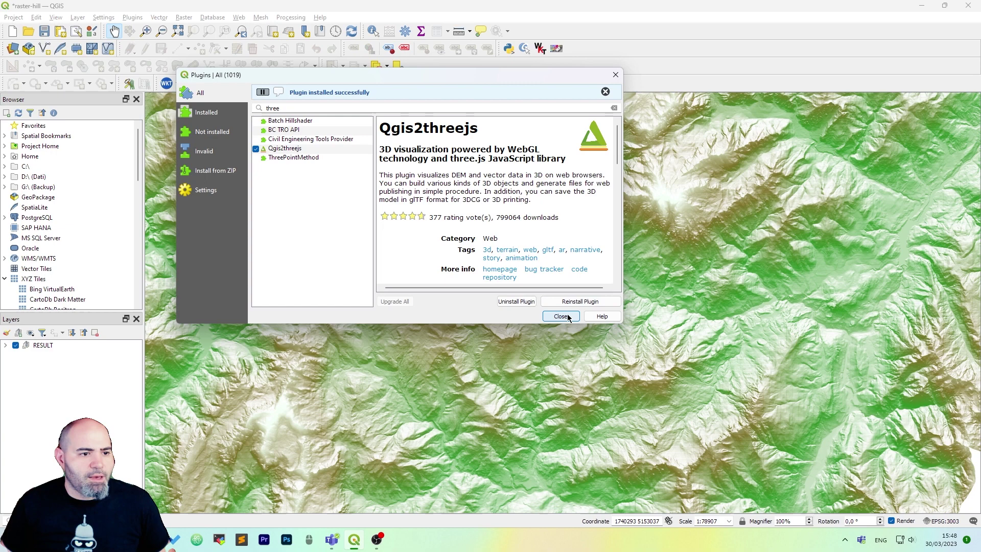
left_click(561, 317)
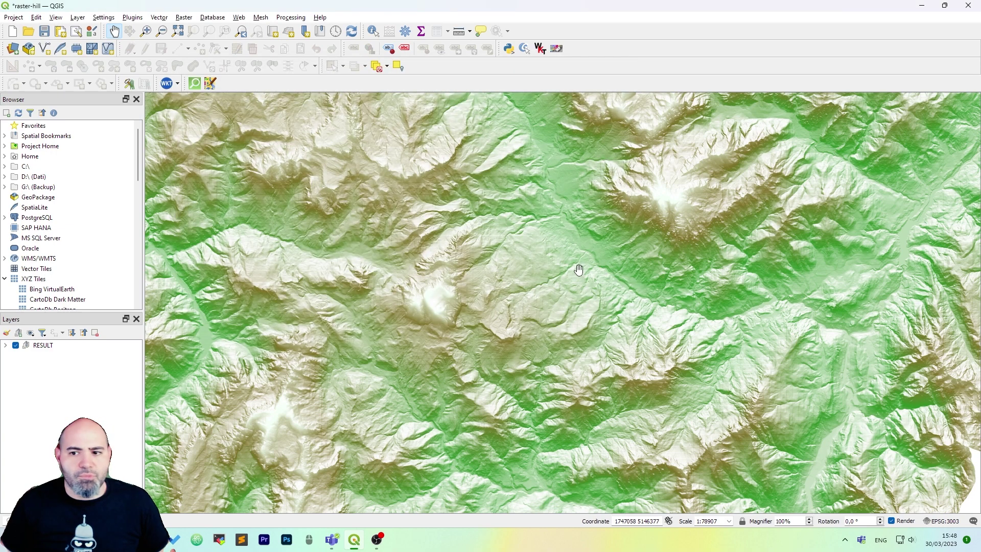
scroll(574, 271, "down", 1)
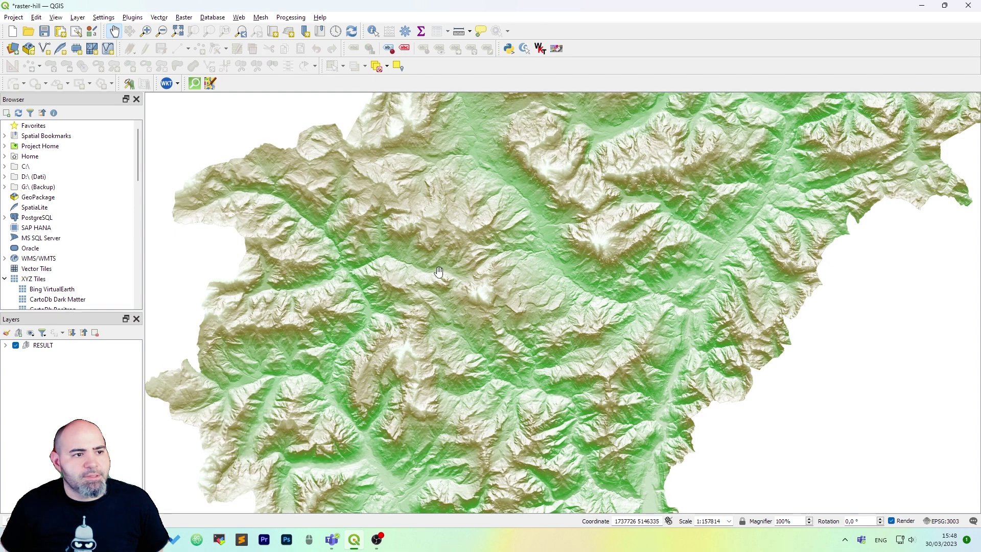
left_click_drag(521, 221, 517, 257)
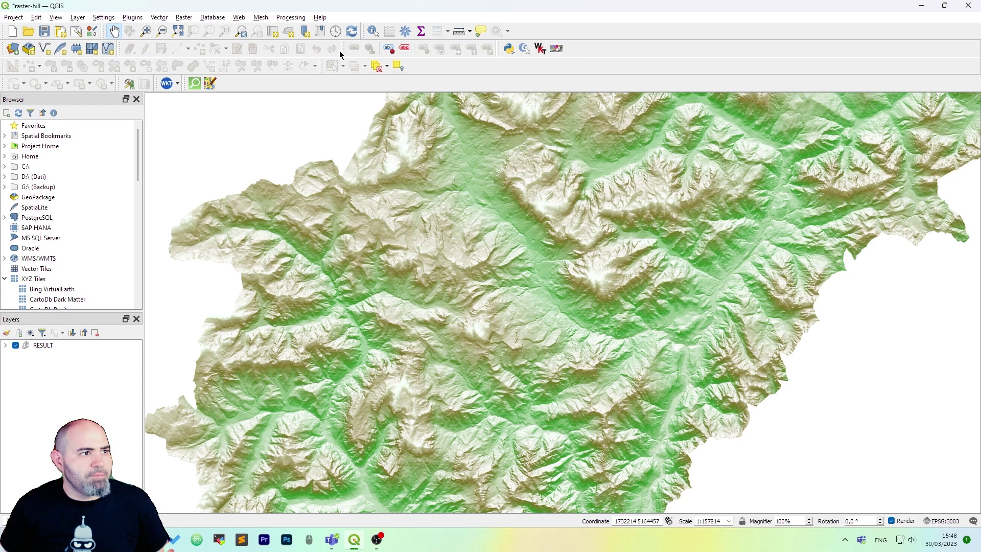
scroll(542, 322, "up", 1)
left_click_drag(541, 324, 601, 235)
scroll(543, 278, "up", 1)
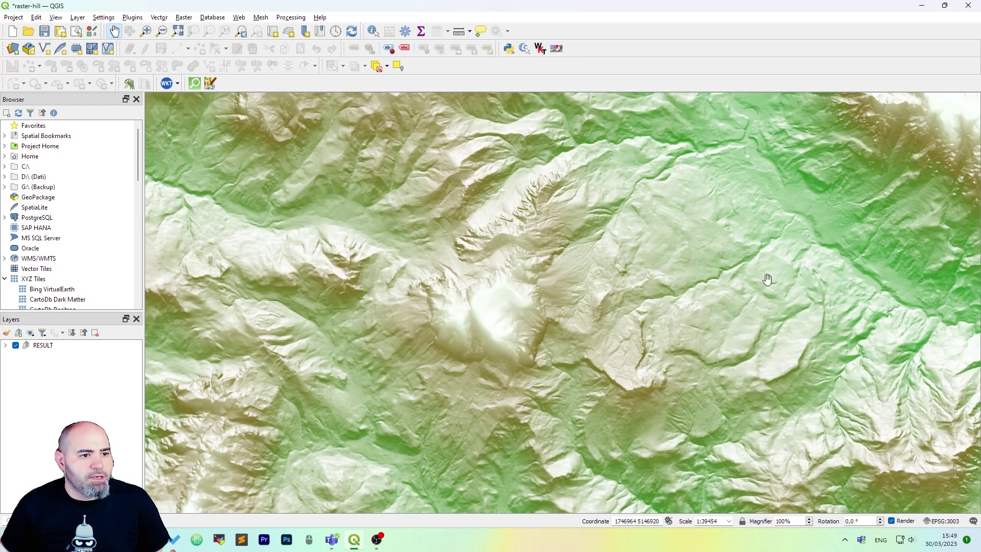
scroll(520, 297, "down", 1)
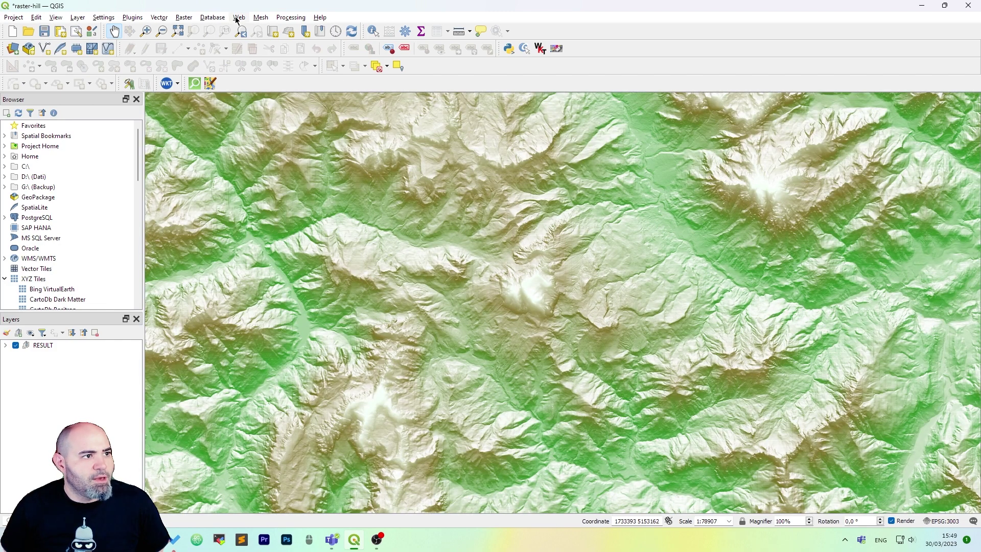
Launch the Qgis2threejs Exporter from the Web menu and orbit the HILLSHADE terrain preview
left_click(238, 17)
mouse_move(256, 45)
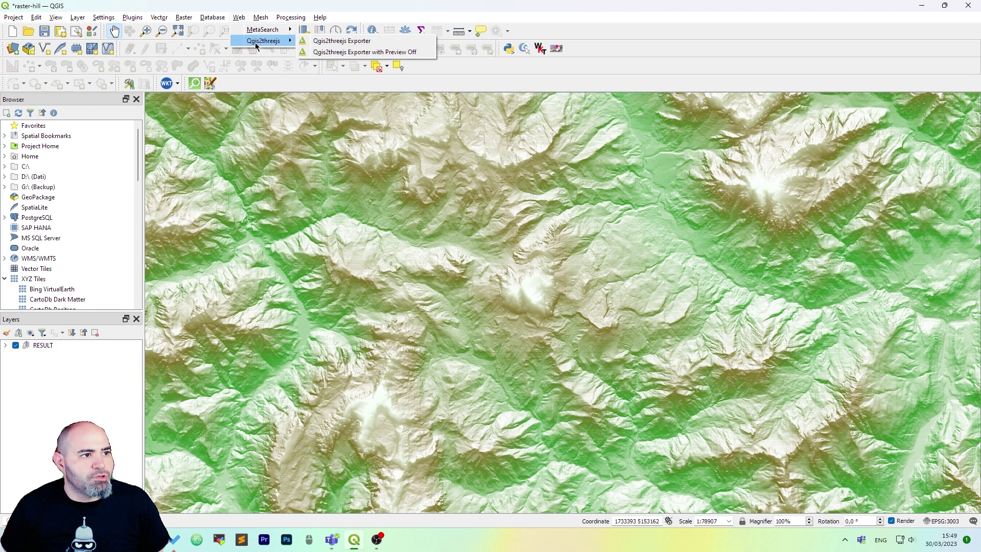
left_click(329, 43)
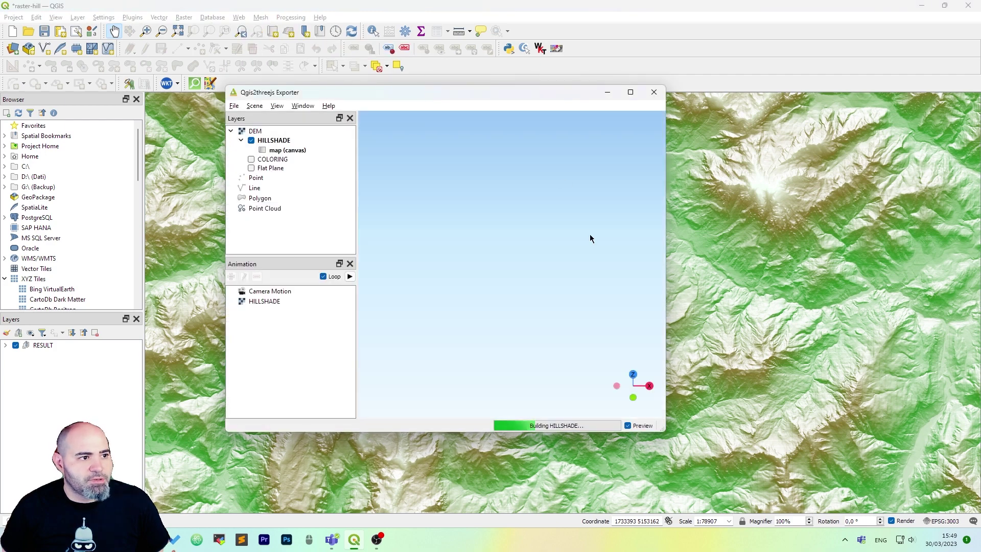
left_click_drag(381, 231, 760, 420)
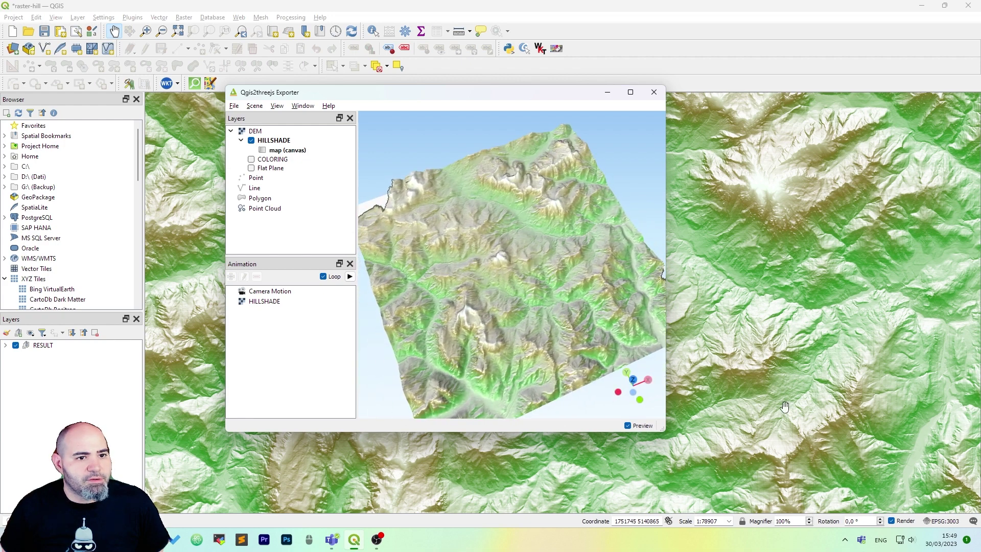
left_click_drag(585, 231, 452, 288)
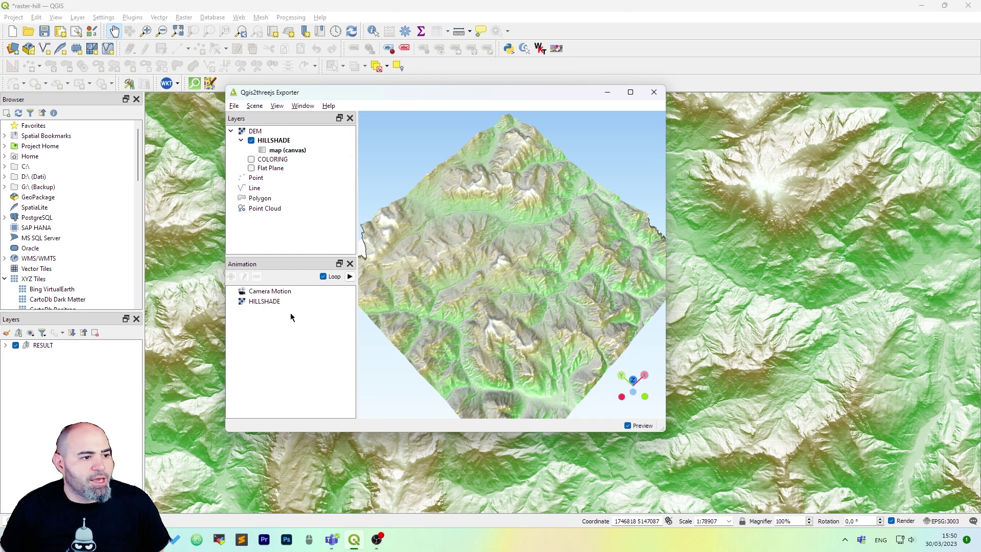
Open Scene Settings, reposition the dialog, and apply a solid black background
left_click(255, 106)
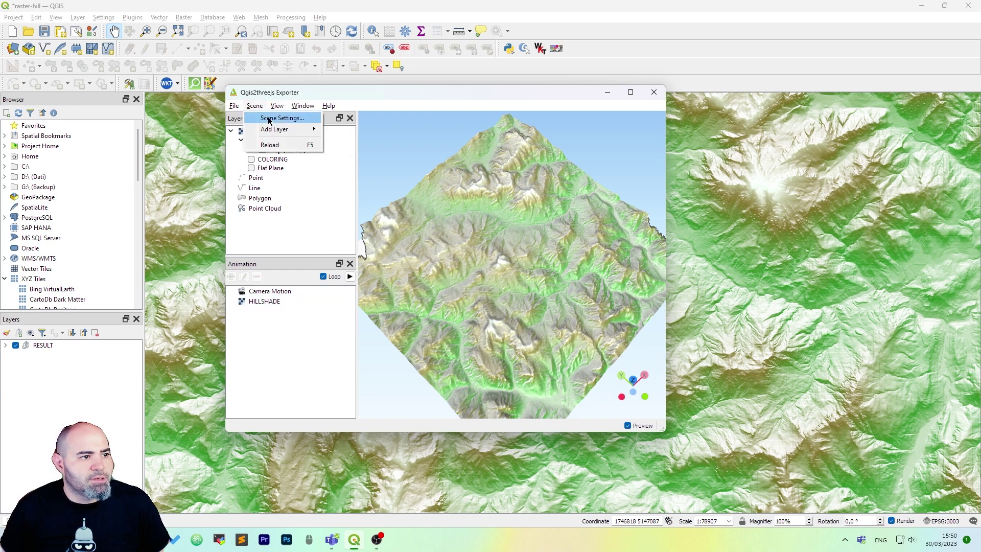
left_click(271, 121)
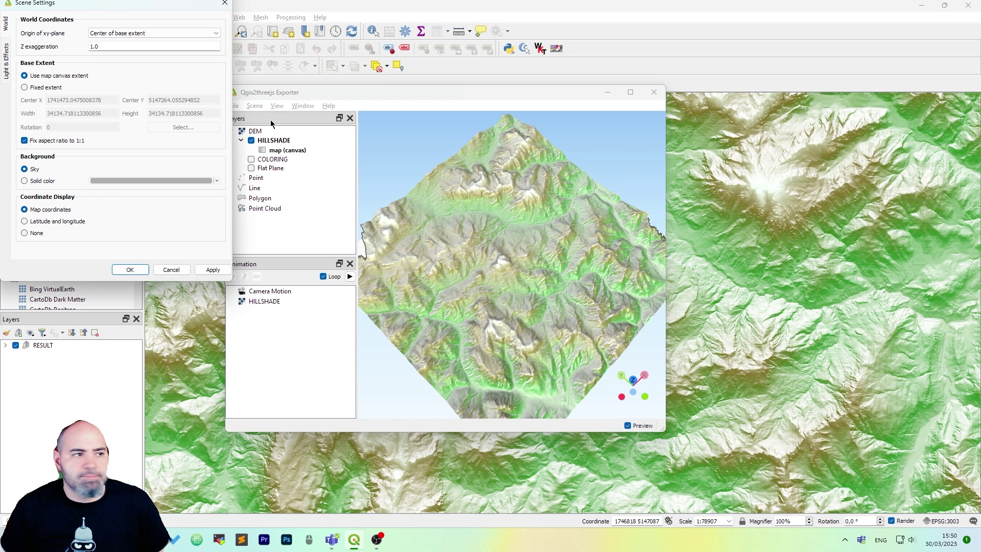
left_click_drag(136, 5, 602, 119)
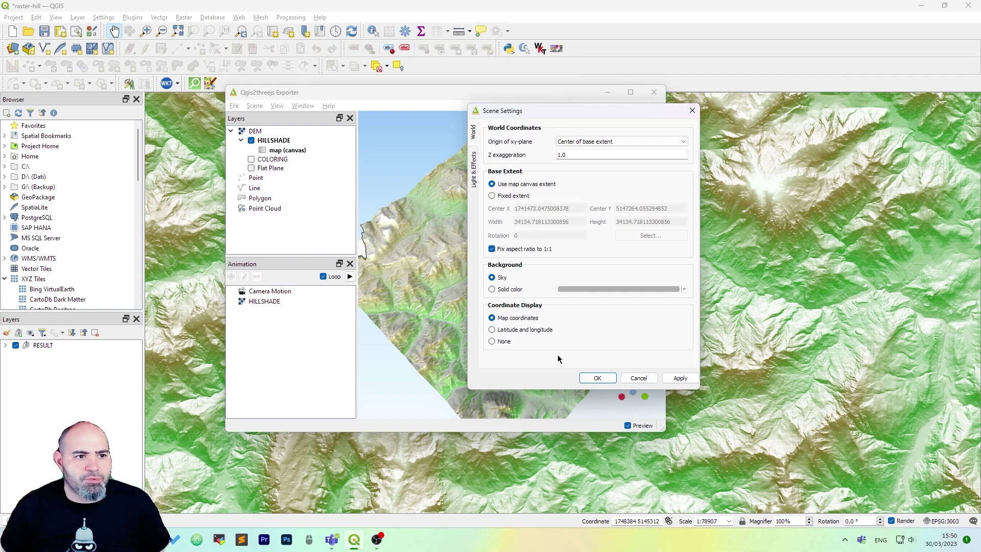
left_click_drag(553, 111, 561, 99)
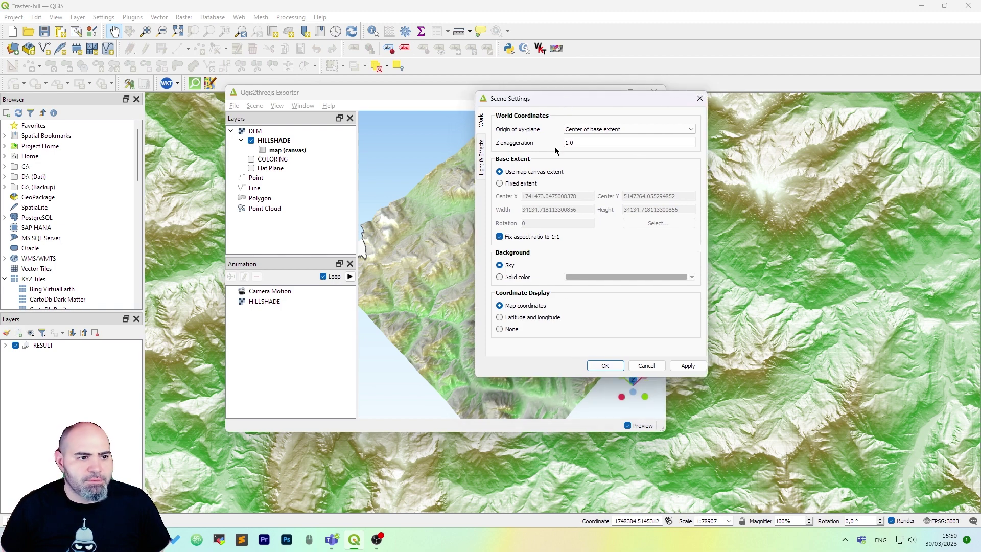
left_click(500, 277)
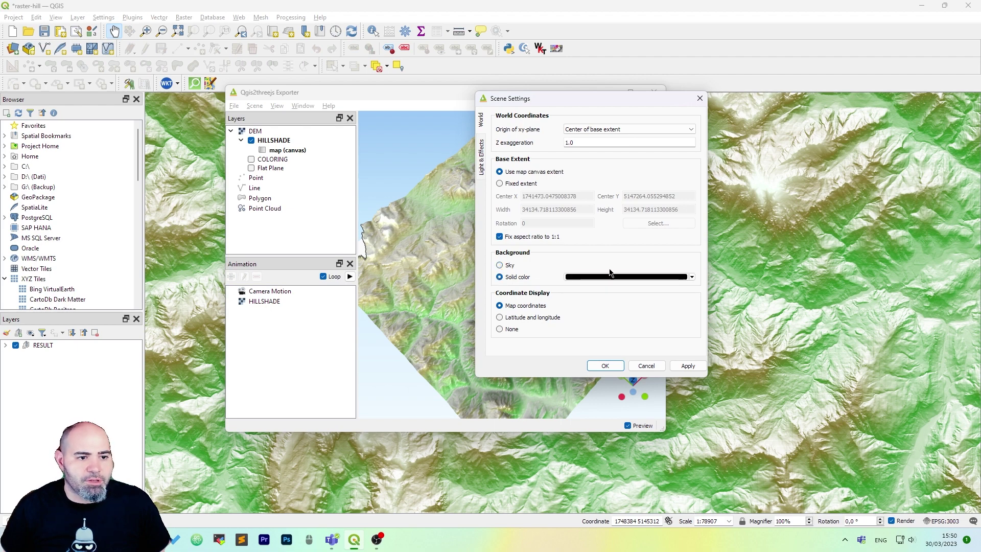
left_click(693, 370)
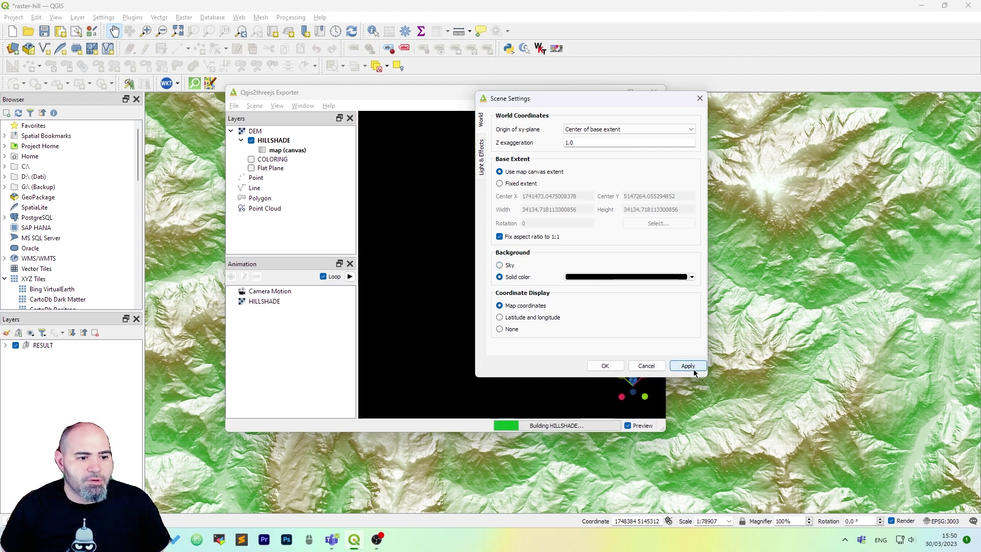
Revert the scene background to Sky and apply it
left_click_drag(546, 104, 646, 95)
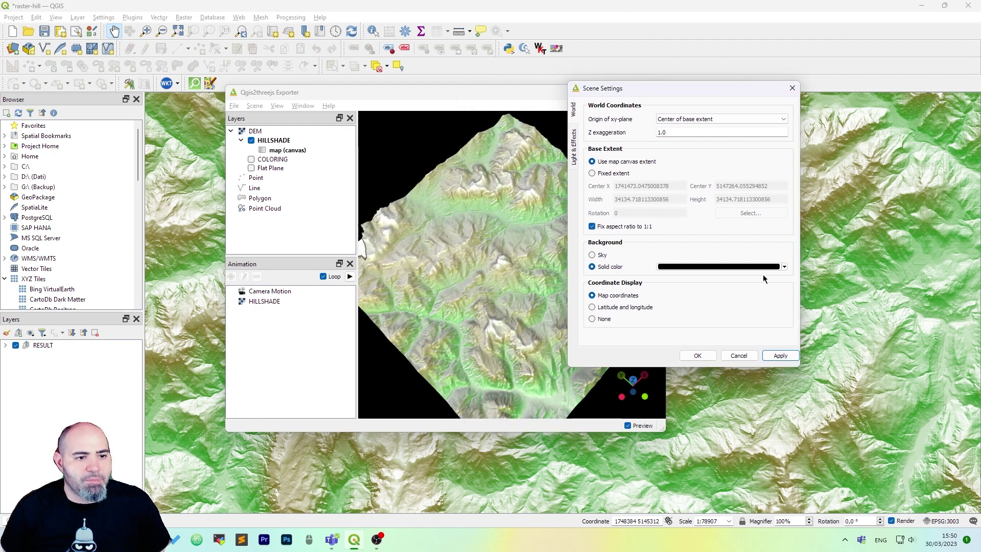
left_click(597, 255)
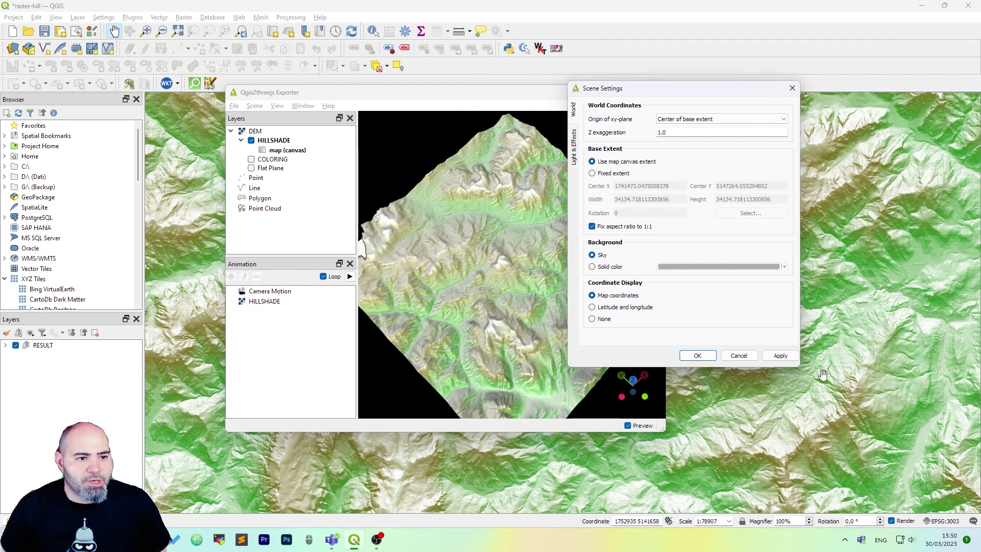
left_click(778, 355)
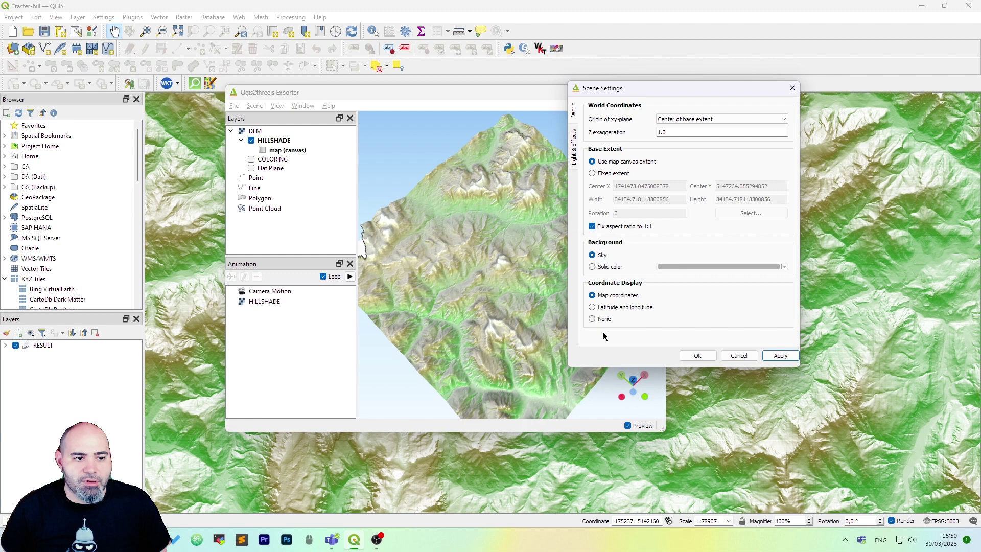
Set the terrain material to Toon Material in the light and effects settings and apply it
left_click(574, 147)
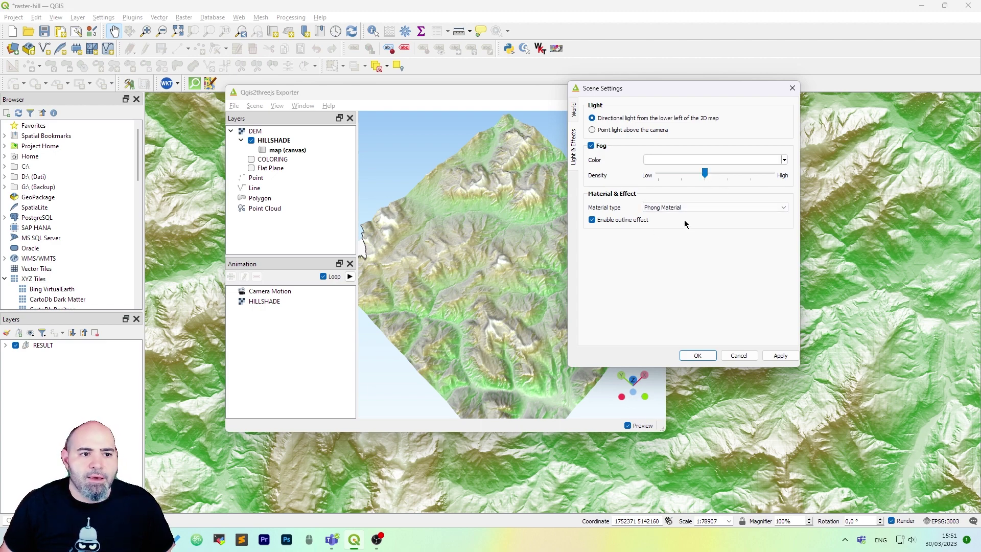
left_click(676, 208)
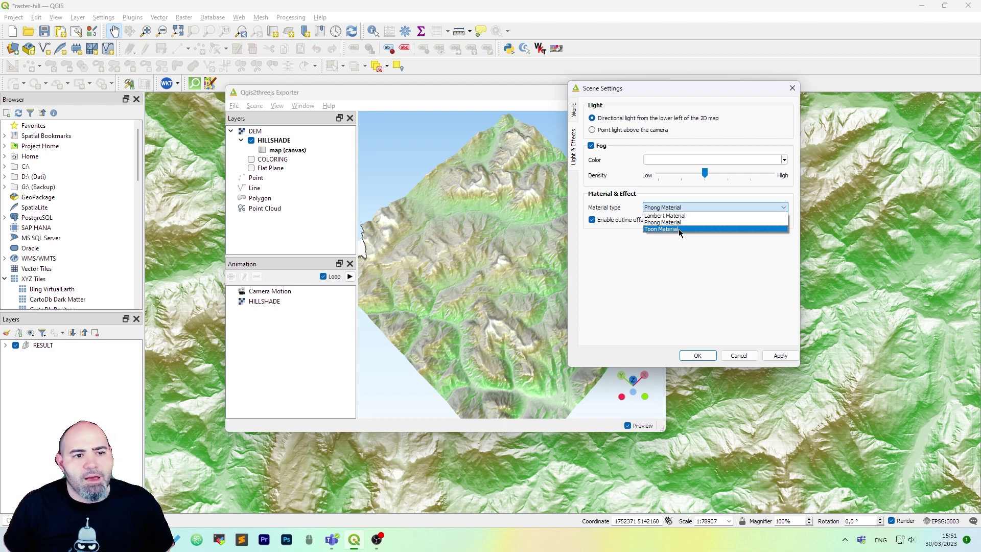
left_click(678, 229)
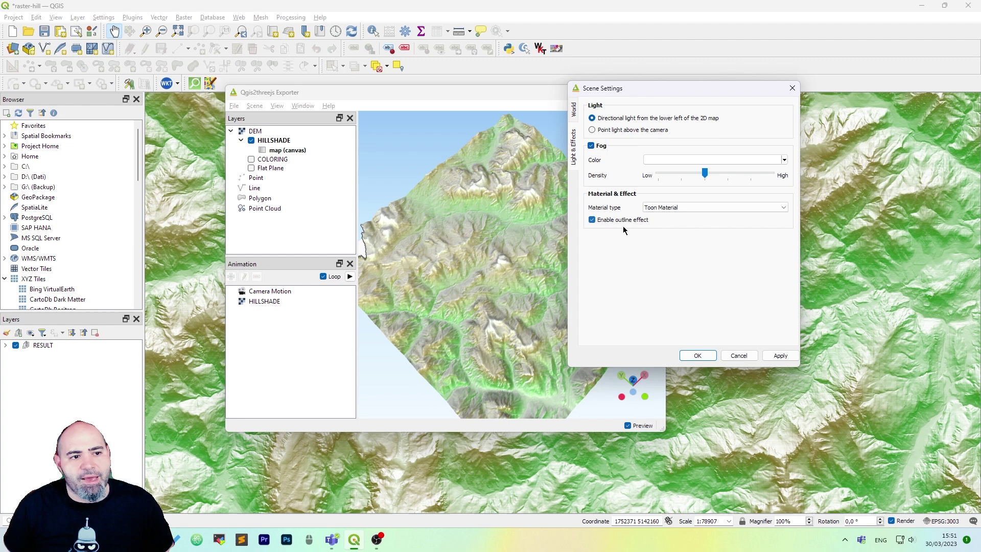
left_click(779, 355)
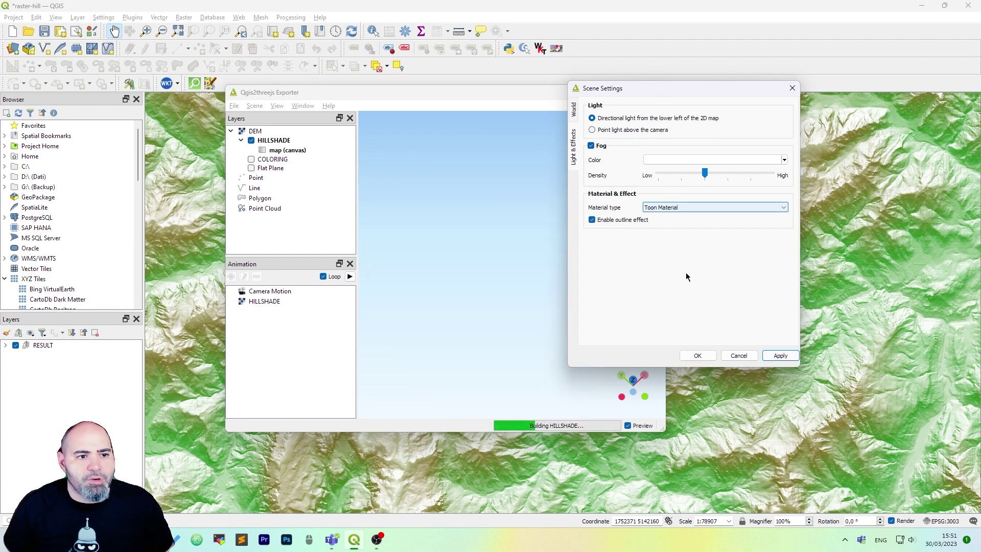
Tilt and orbit the terrain into an oblique perspective, then confirm the scene settings with OK
scroll(489, 276, "up", 5)
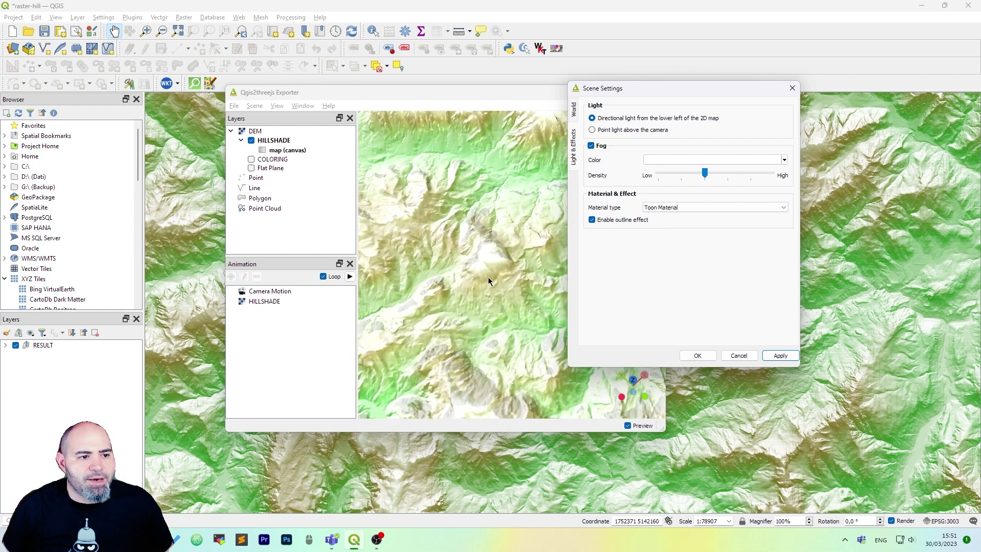
left_click_drag(479, 290, 445, 204)
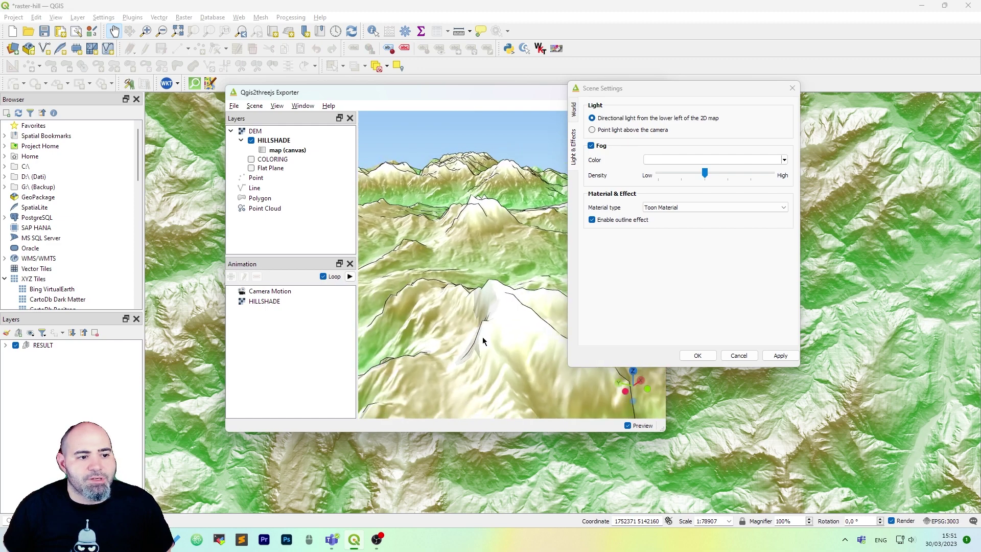
left_click_drag(472, 257, 616, 282)
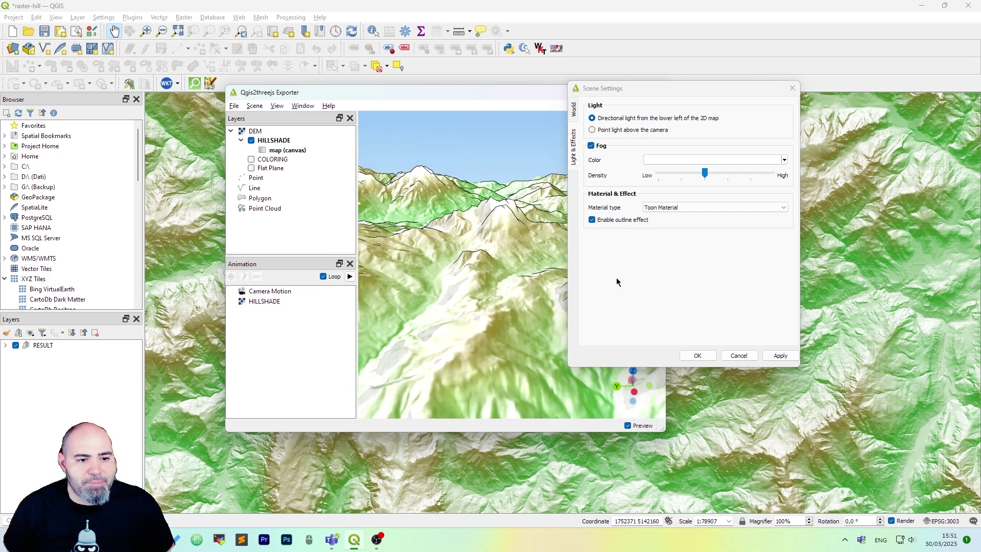
left_click(697, 355)
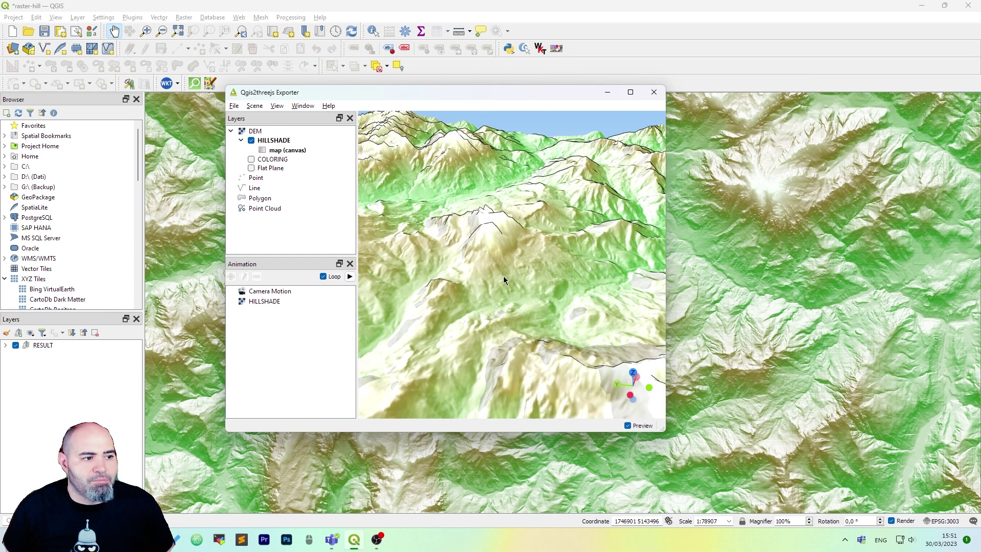
Record four Camera Motion keyframes from different orbited views, then play and stop the animation
left_click(269, 292)
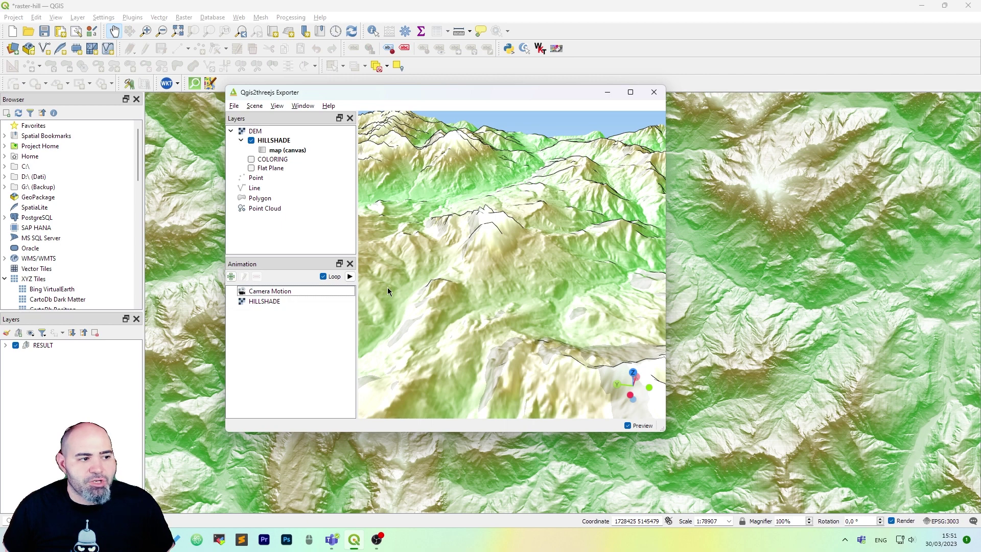
left_click(230, 276)
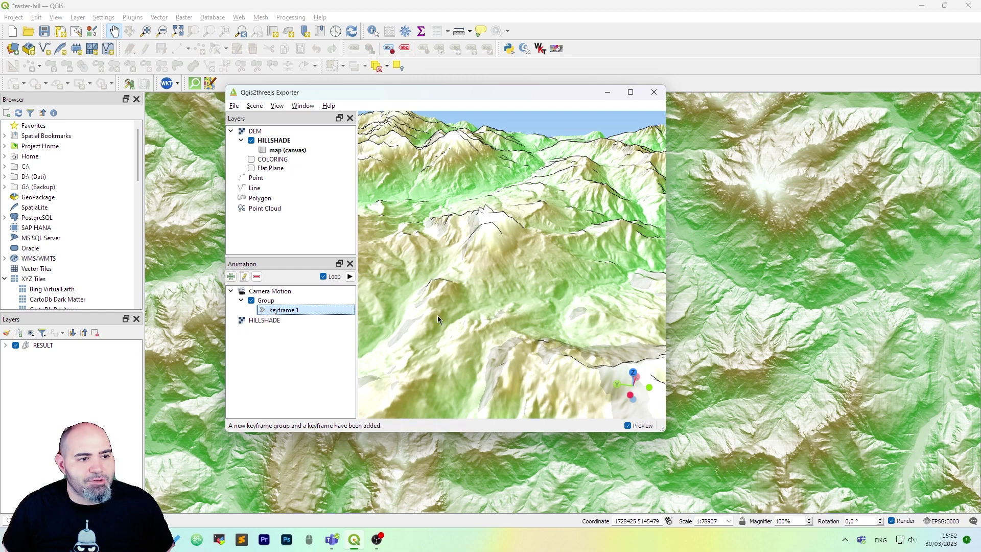
left_click_drag(626, 323, 483, 327)
left_click(231, 276)
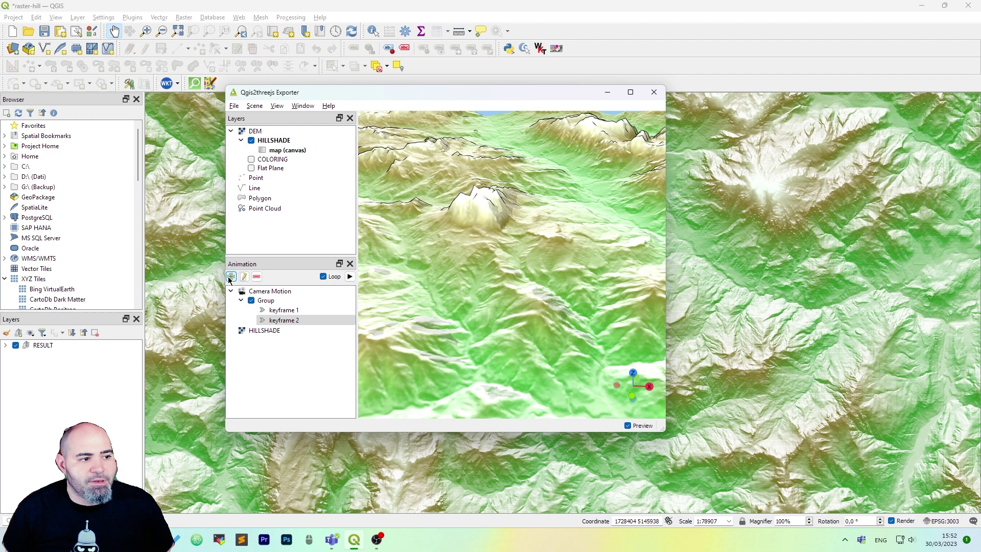
left_click_drag(588, 290, 526, 319)
left_click(231, 277)
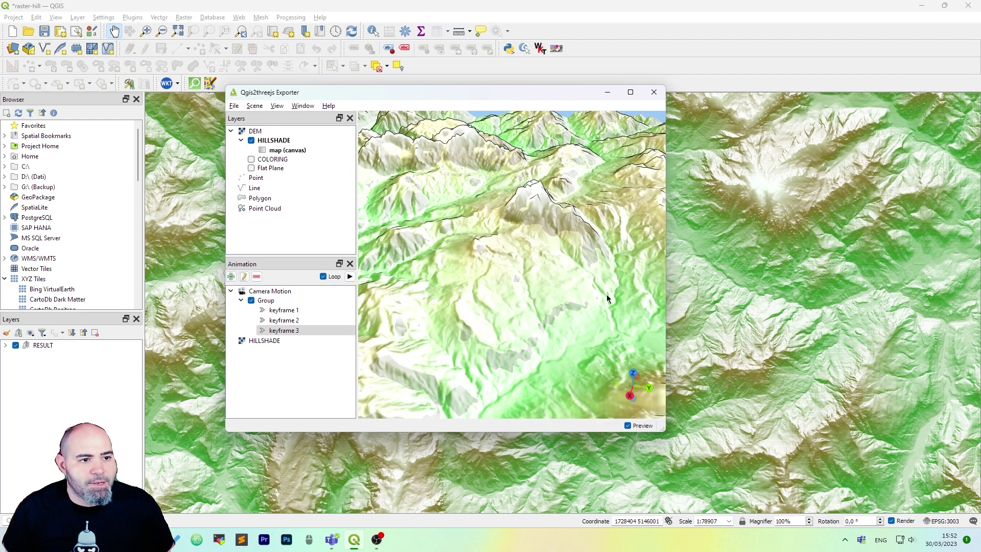
left_click_drag(607, 298, 459, 289)
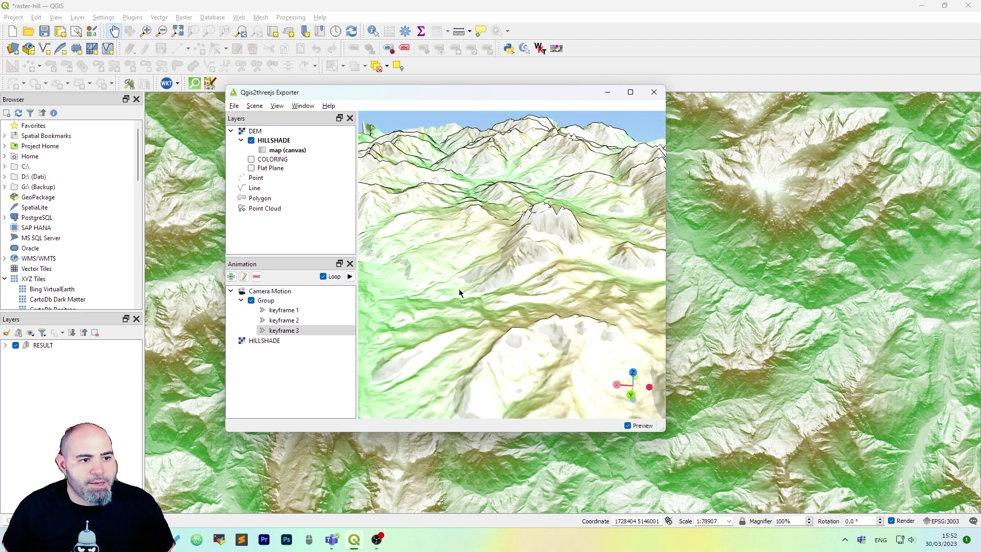
left_click(231, 276)
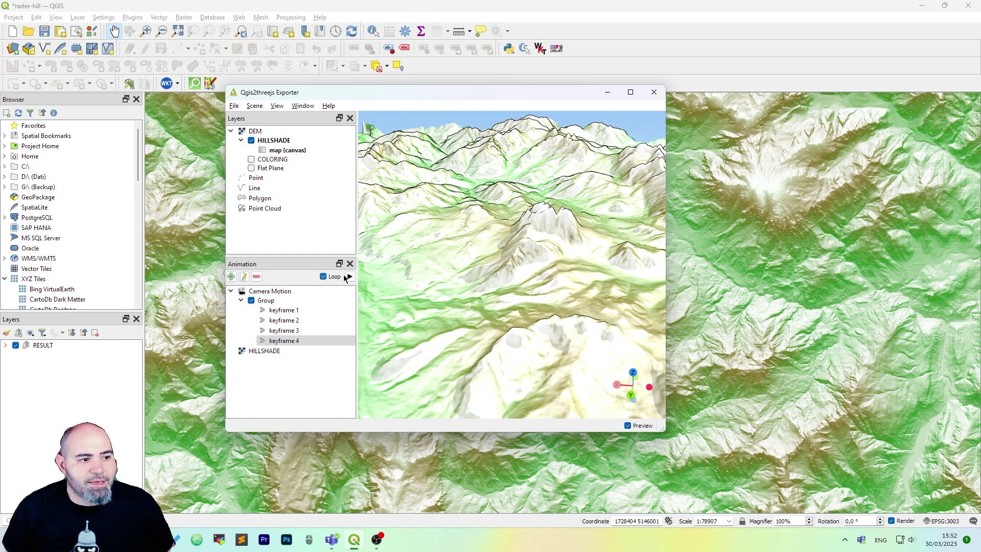
left_click(349, 276)
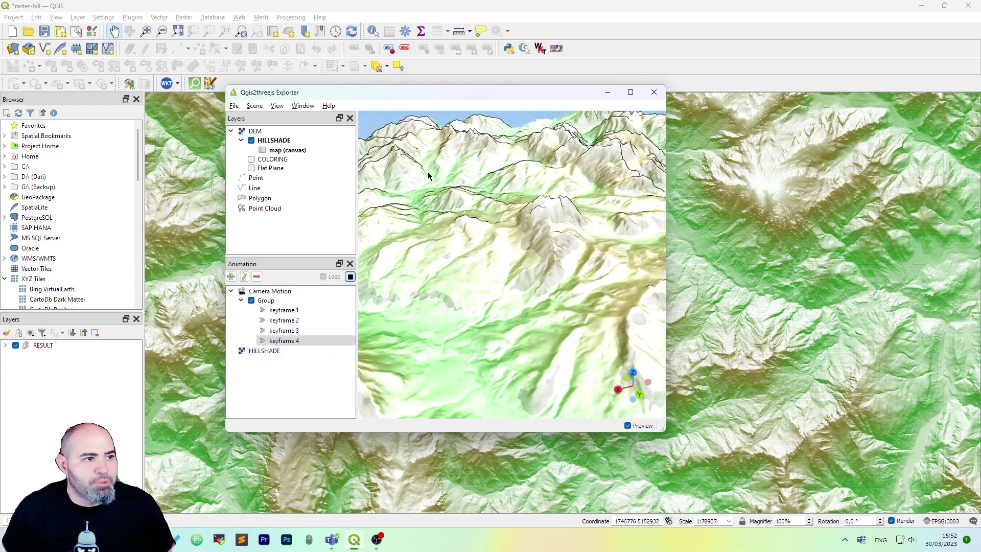
left_click(350, 276)
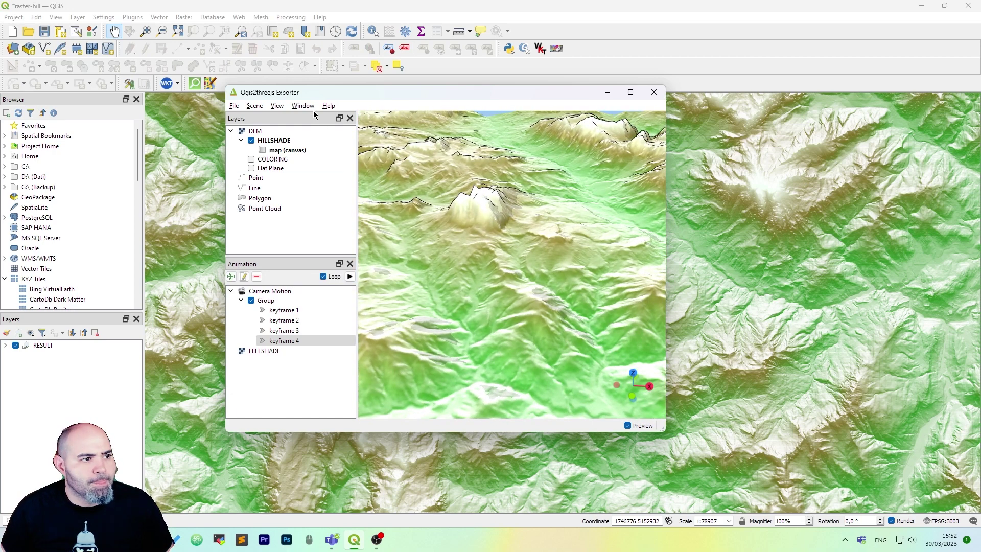
Open the exporter's File menu, dismiss it, and open it again
left_click(234, 106)
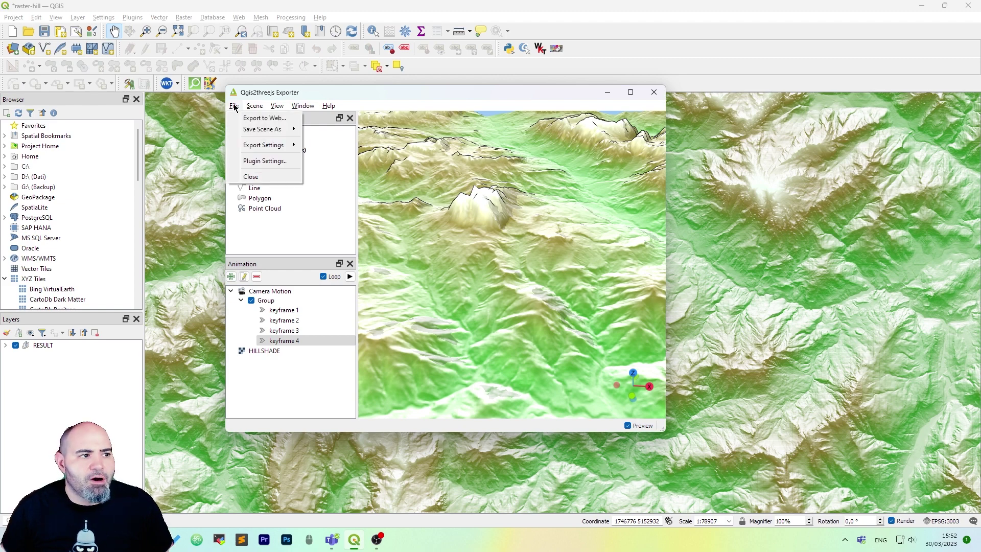
left_click(234, 107)
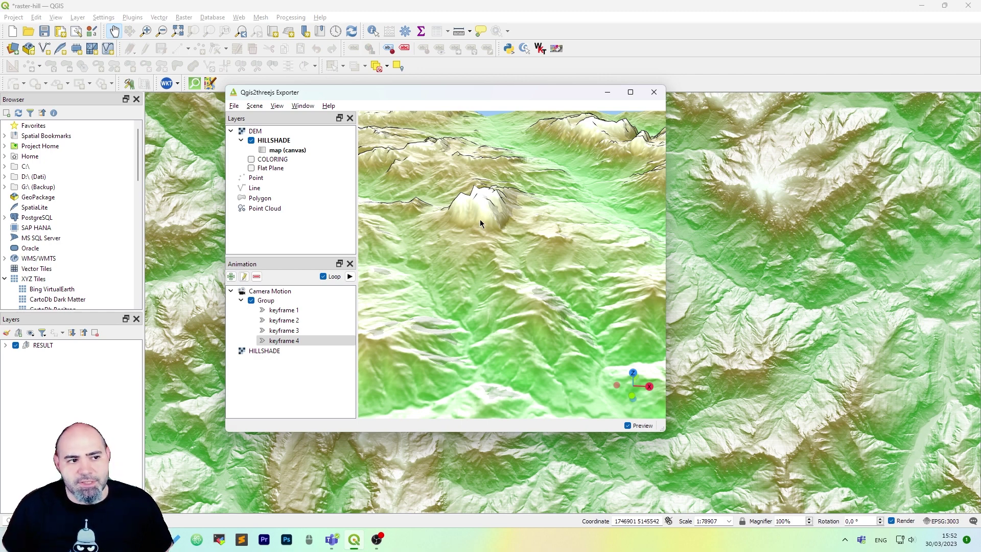
left_click(235, 106)
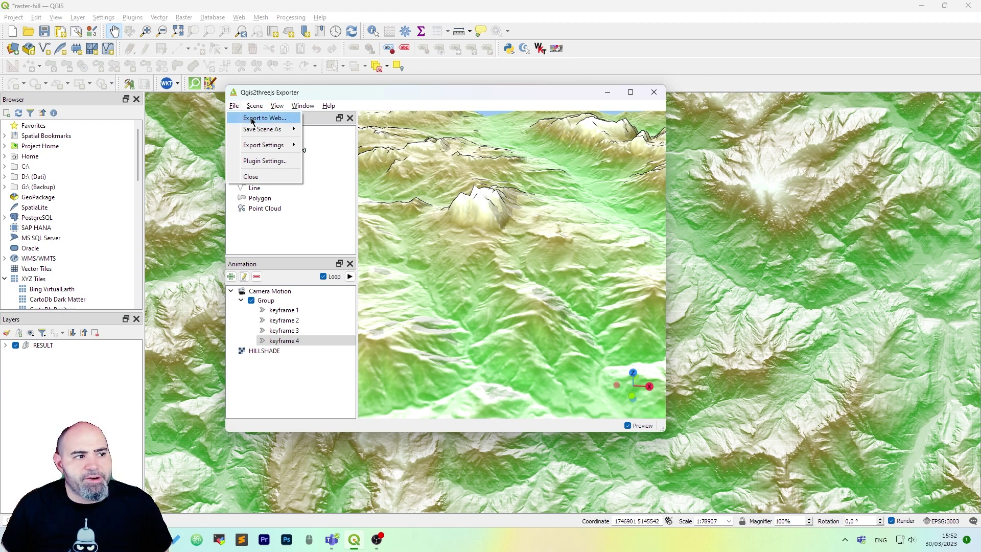
In Export to Web, choose the 3D Viewer template and enable starting the animation once loaded
left_click(253, 119)
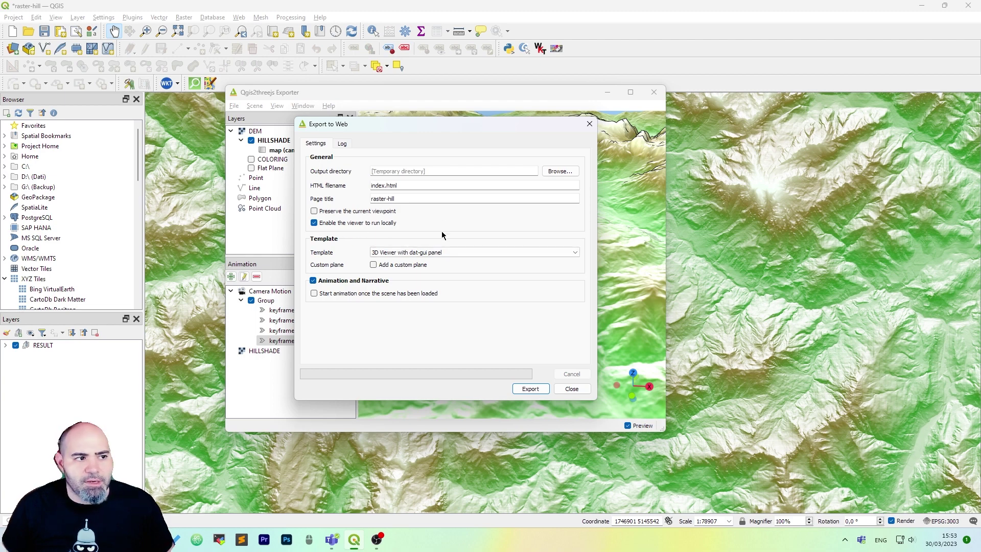
left_click(484, 253)
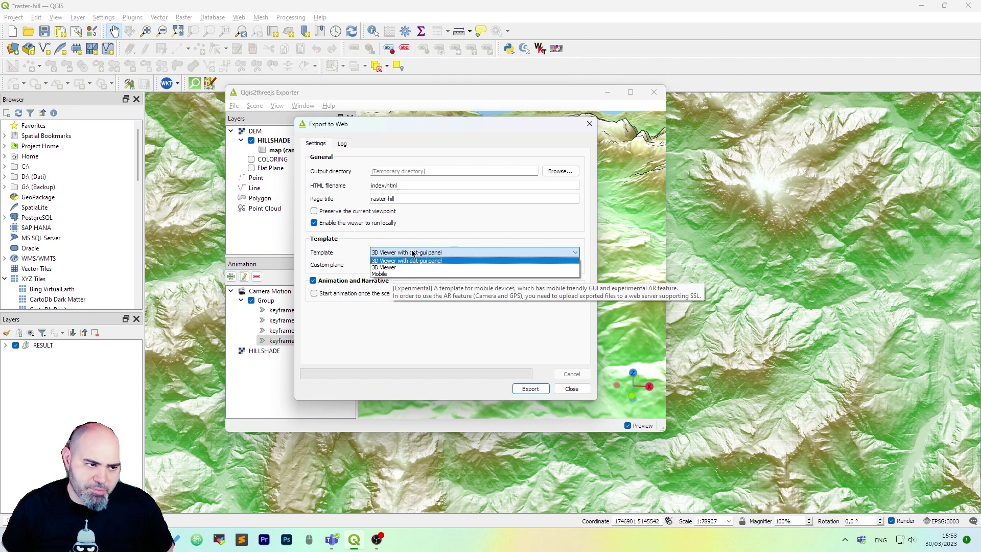
left_click(420, 268)
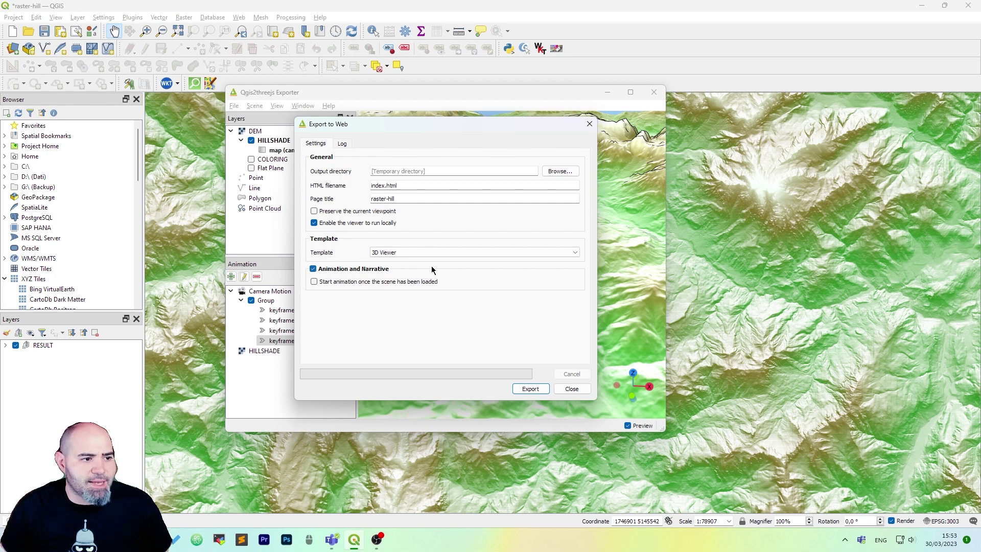
left_click(395, 282)
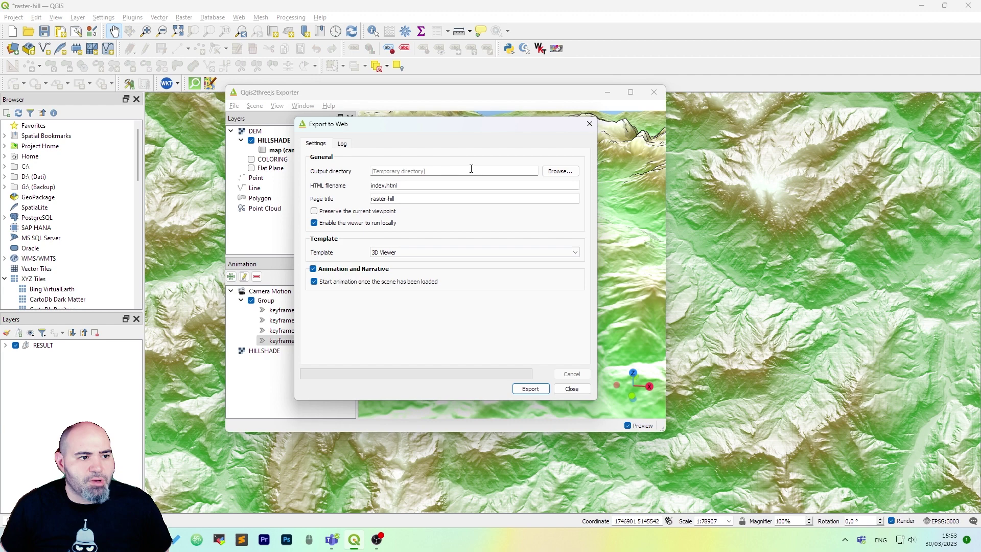
left_click(342, 144)
left_click(316, 143)
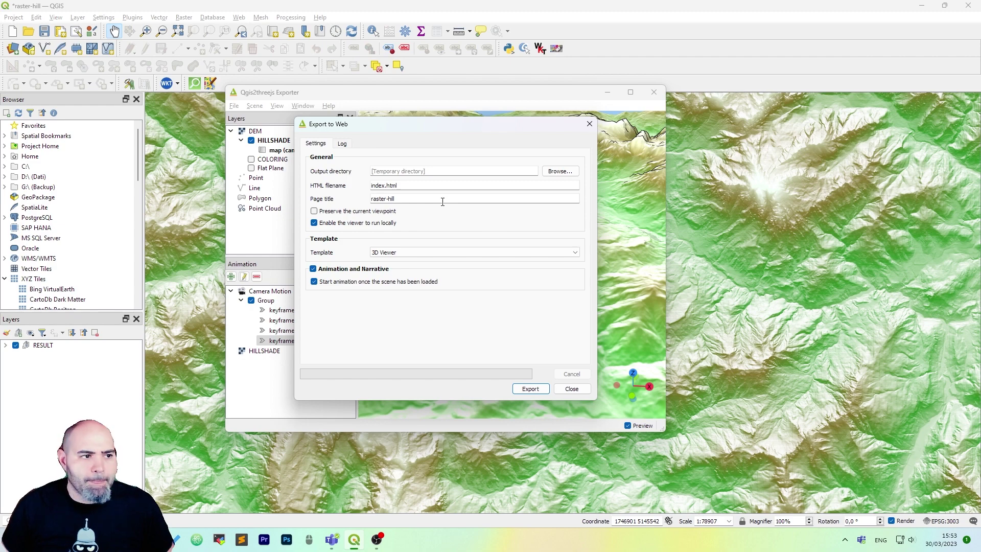
Export the scene to index.html and open the exported page in the browser
left_click(530, 389)
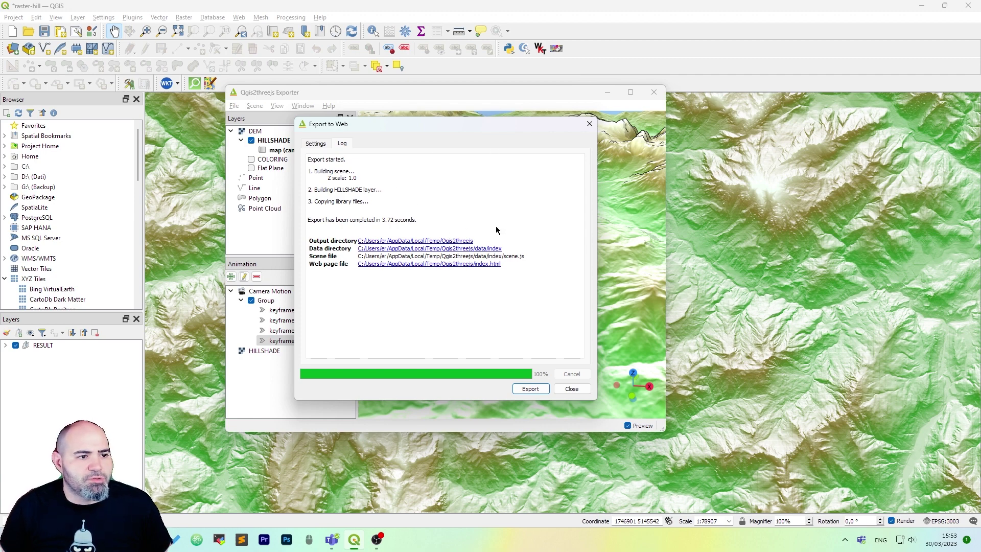
left_click(491, 264)
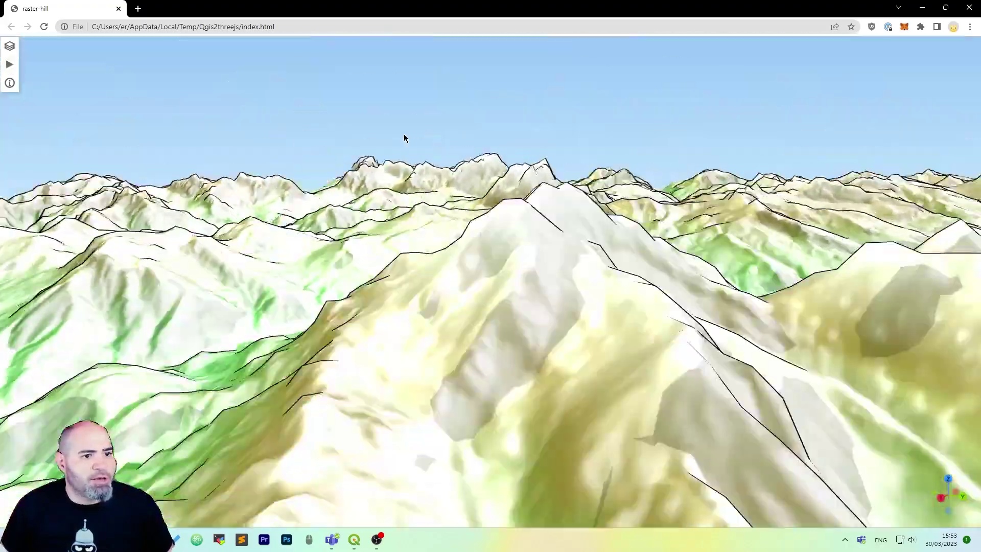
left_click_drag(403, 138, 639, 131)
left_click_drag(410, 197, 306, 178)
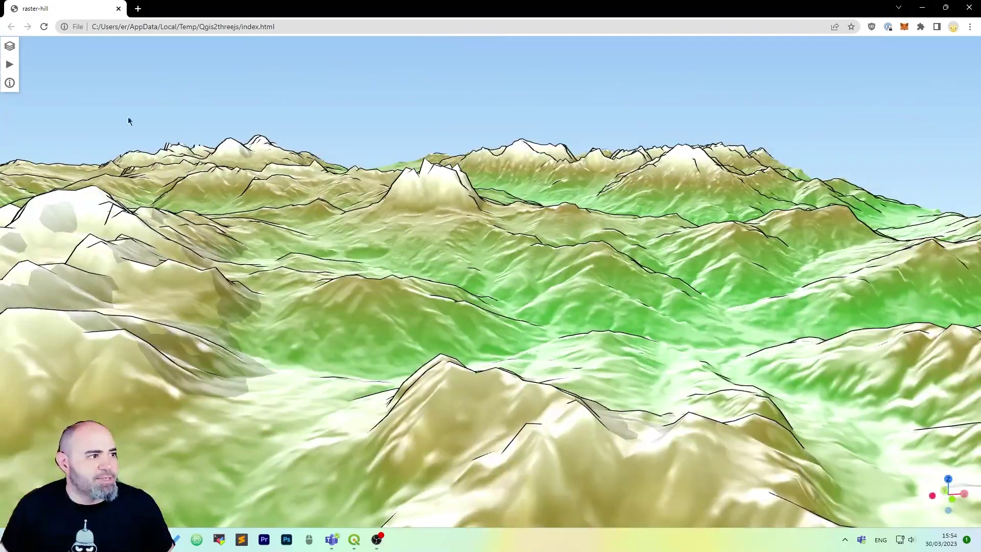
left_click(10, 84)
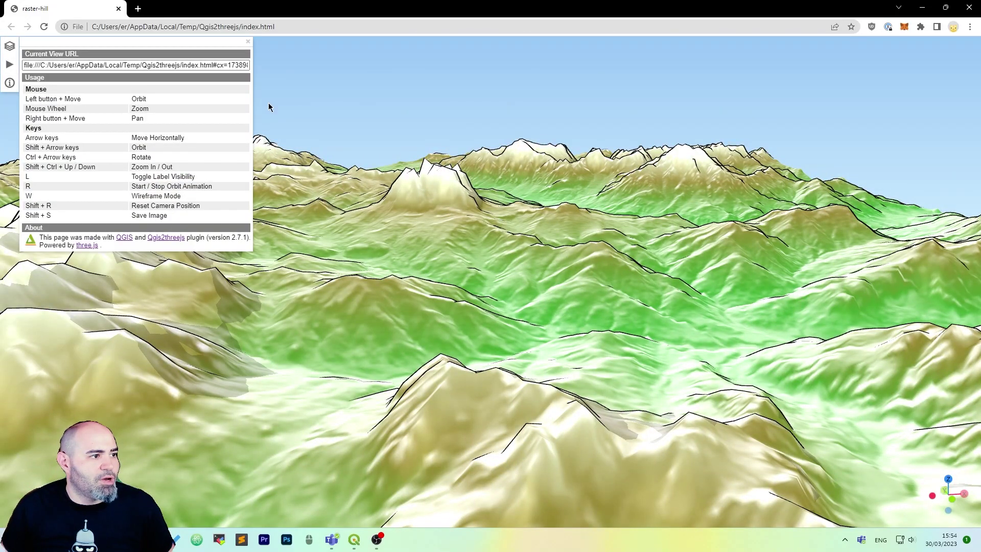
left_click(248, 41)
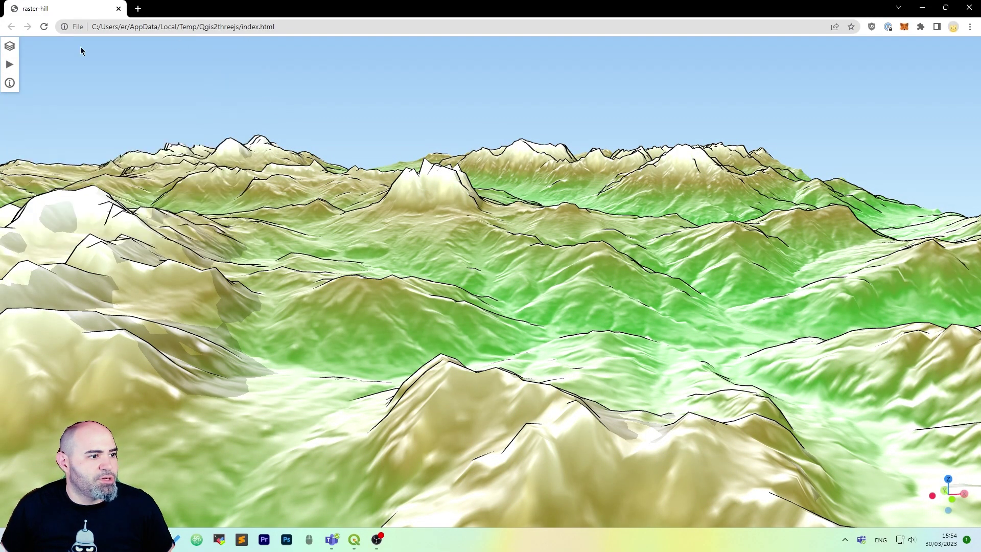
left_click(10, 46)
left_click(10, 46)
left_click(10, 46)
left_click_drag(82, 60, 125, 59)
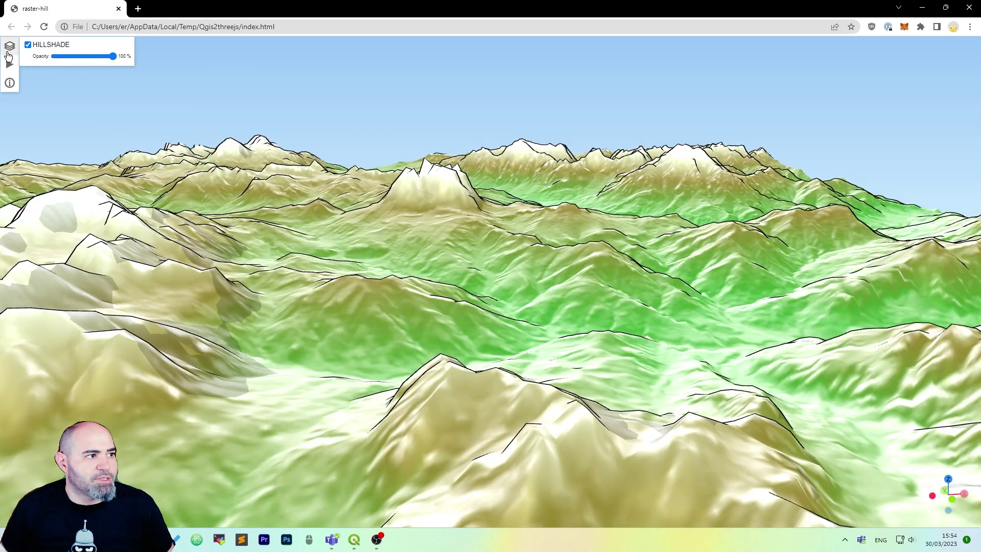
left_click(9, 47)
left_click_drag(318, 145, 672, 137)
scroll(416, 206, "up", 3)
Close the Chrome window and the Export to Web dialog
left_click(969, 8)
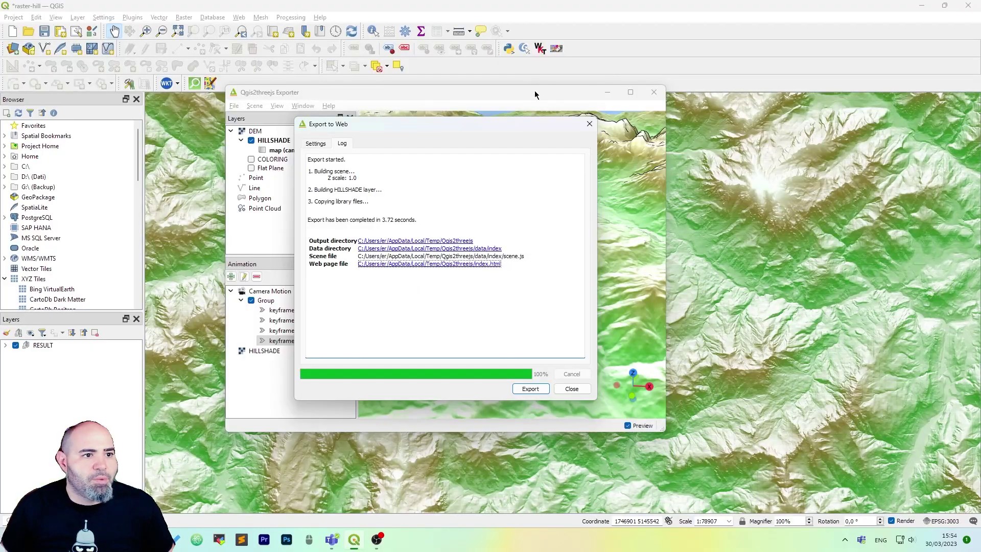
left_click(571, 389)
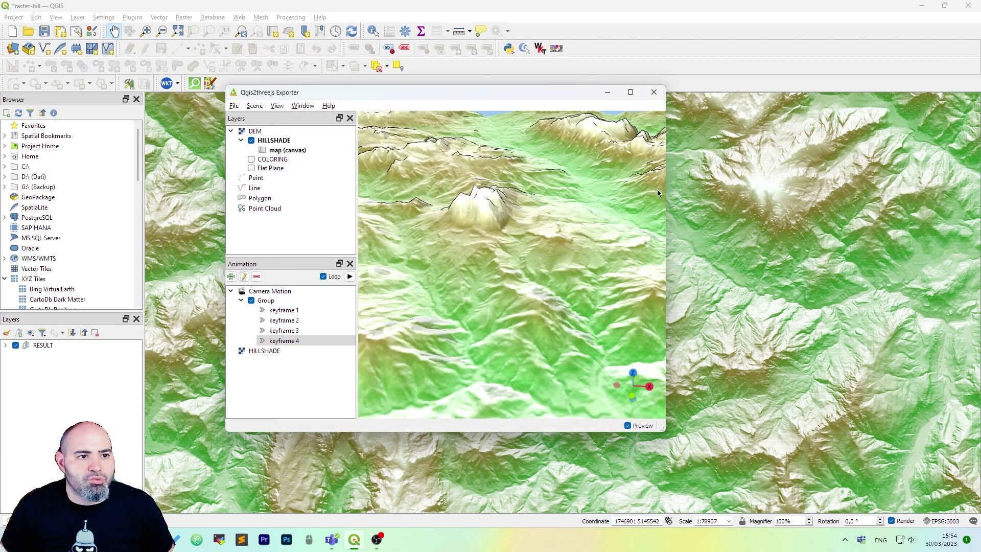